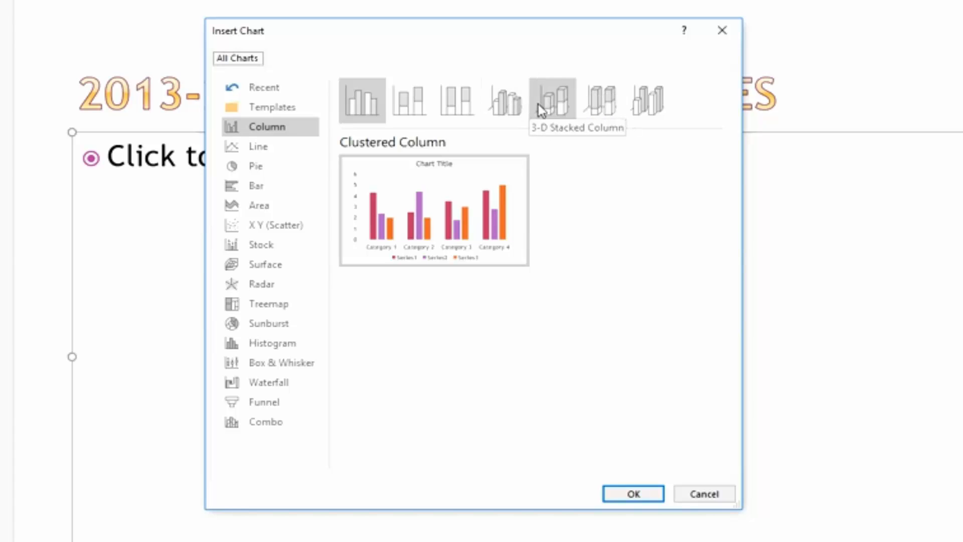
Step: Insert a 3-D Clustered Column chart into the slide's content placeholder
{"action": "left_click", "coordinate": [512, 115]}
{"action": "mouse_move", "coordinate": [483, 247]}
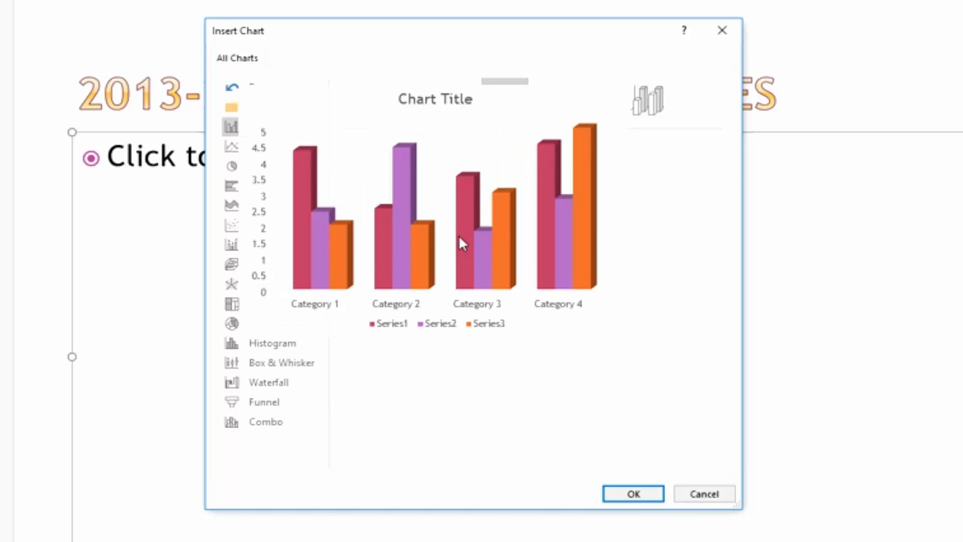
{"action": "left_click", "coordinate": [617, 496]}
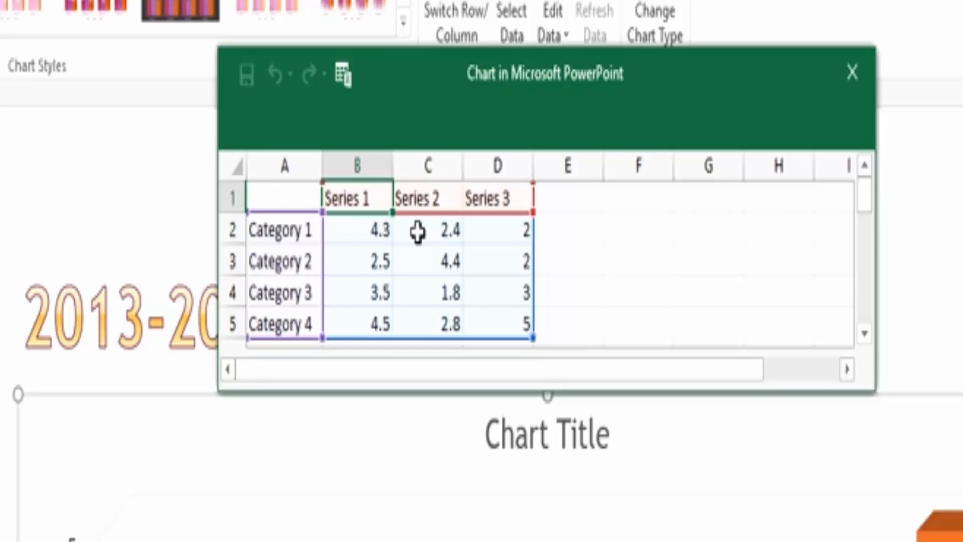
Step: Shrink the chart data range to exclude Series 3 and delete its column D from the data sheet
{"action": "left_click", "coordinate": [284, 167]}
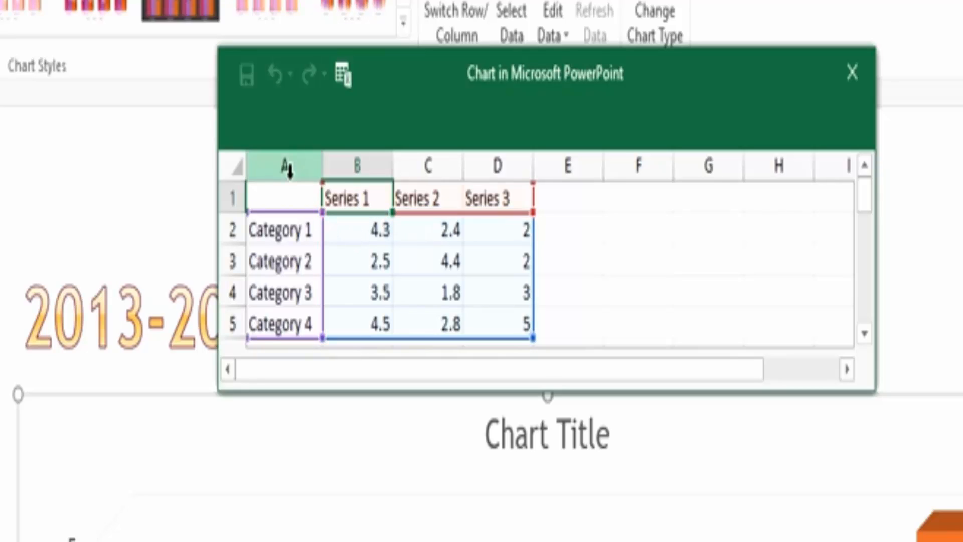
{"action": "left_click", "coordinate": [294, 198]}
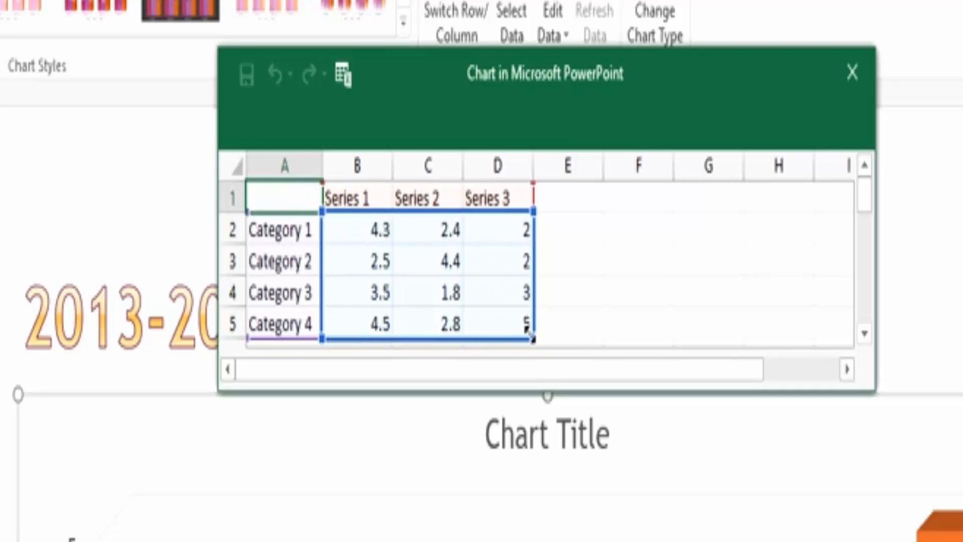
{"action": "left_click_drag", "start_coordinate": [532, 337], "coordinate": [465, 334]}
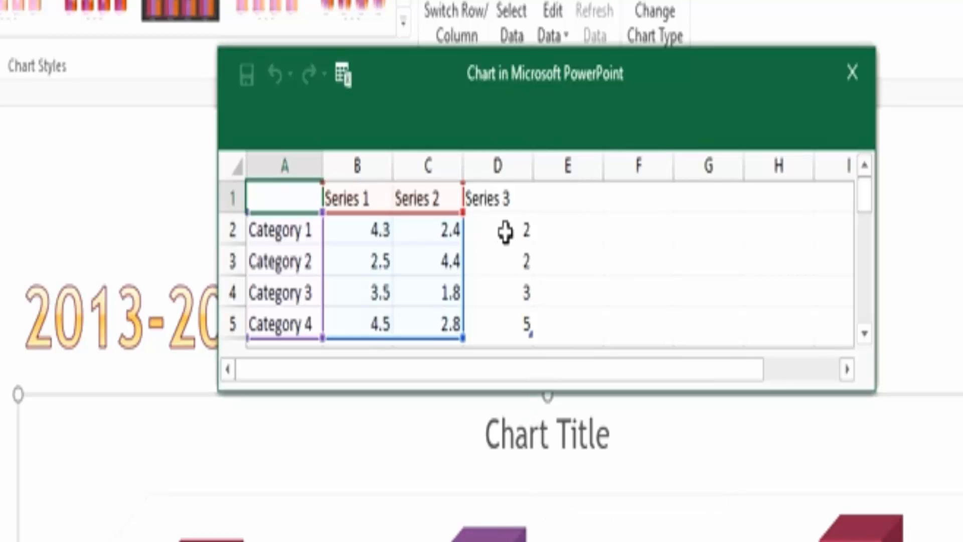
{"action": "left_click", "coordinate": [500, 166]}
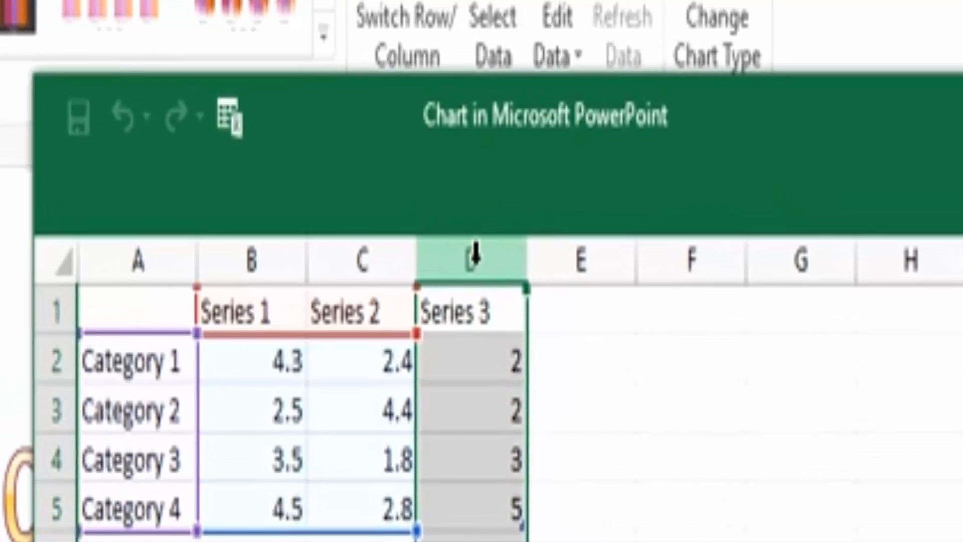
{"action": "right_click", "coordinate": [474, 257]}
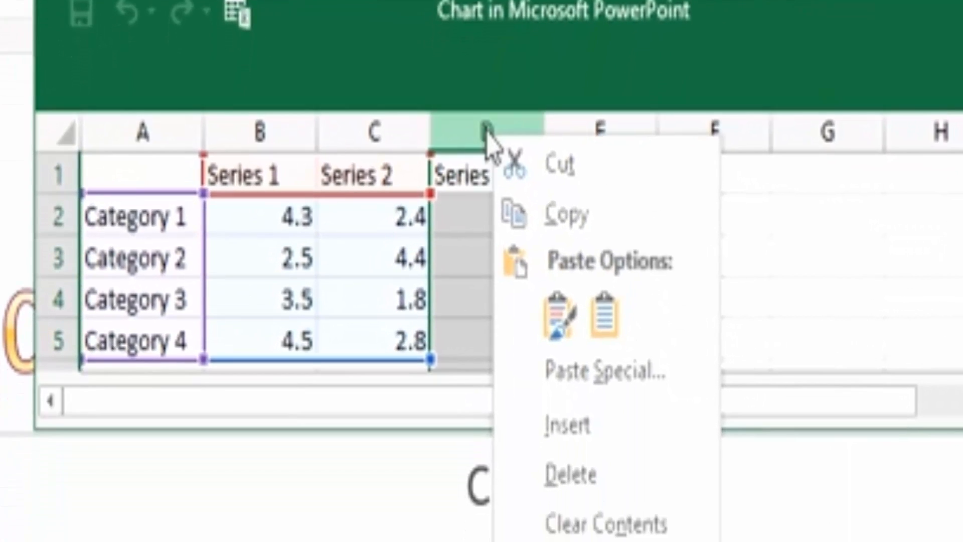
{"action": "left_click", "coordinate": [471, 121]}
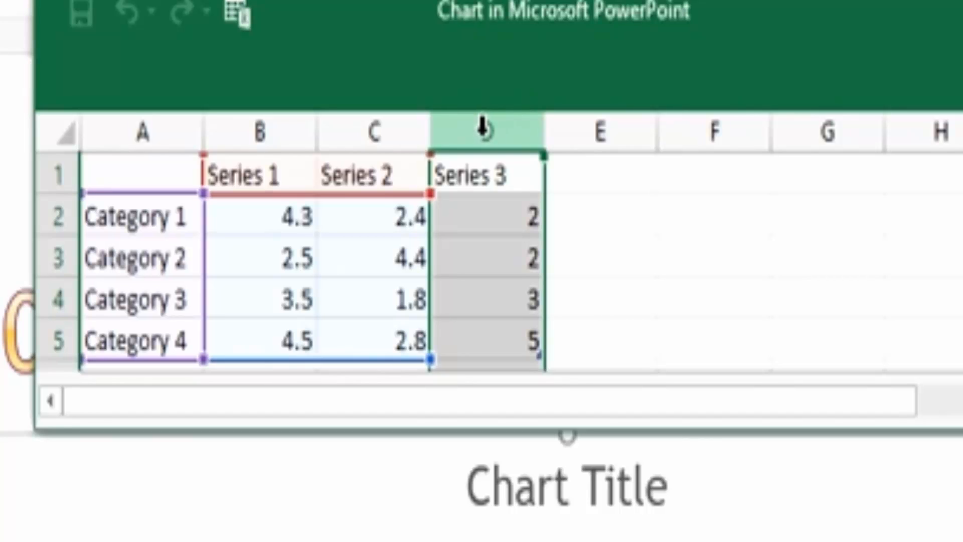
{"action": "right_click", "coordinate": [483, 128]}
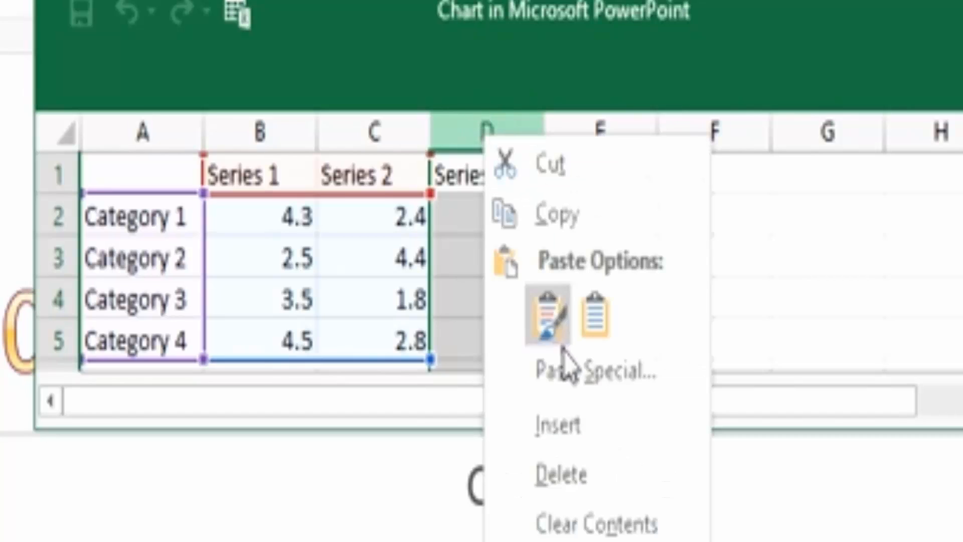
{"action": "left_click", "coordinate": [577, 475]}
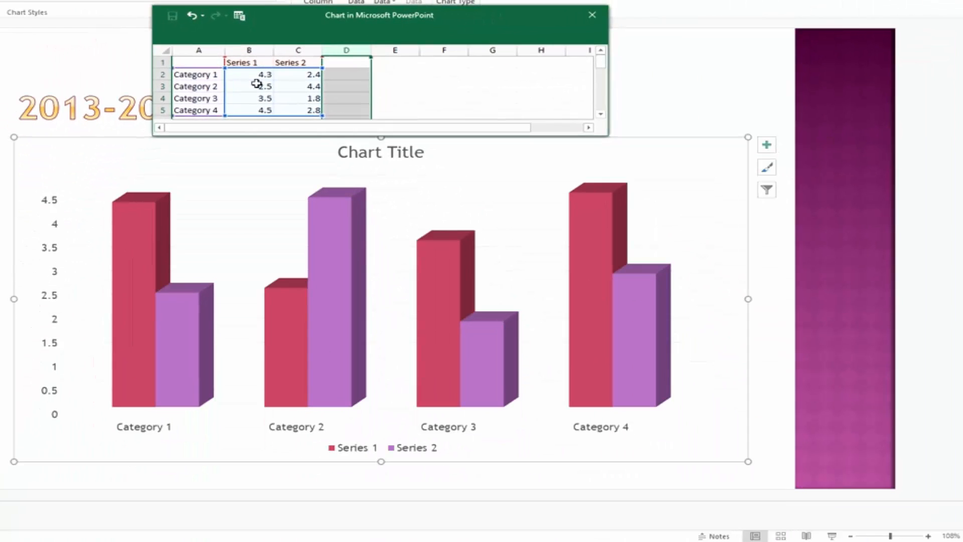
Step: Rename the Series 1 and Series 2 headers in the chart data to 2013 and 2014
{"action": "left_click", "coordinate": [250, 62]}
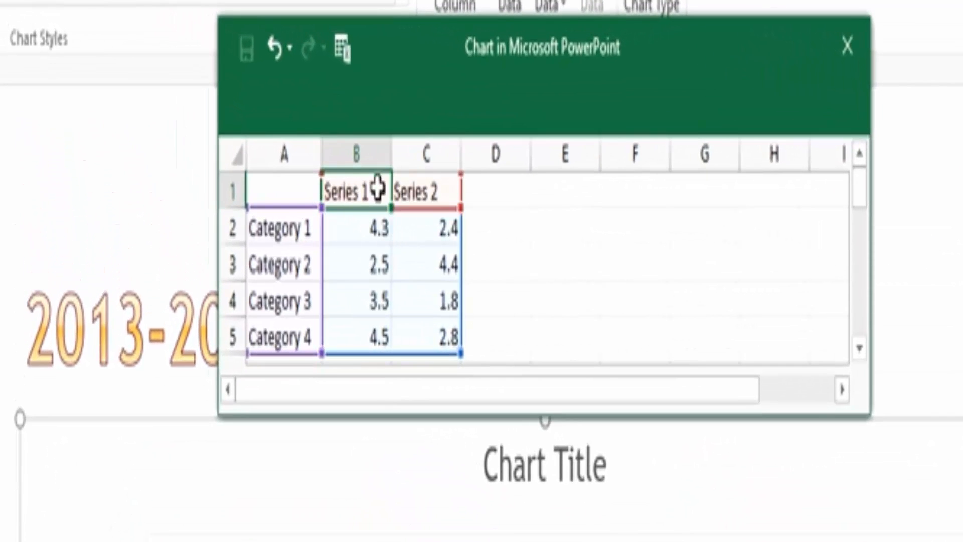
{"action": "type", "text": "20"}
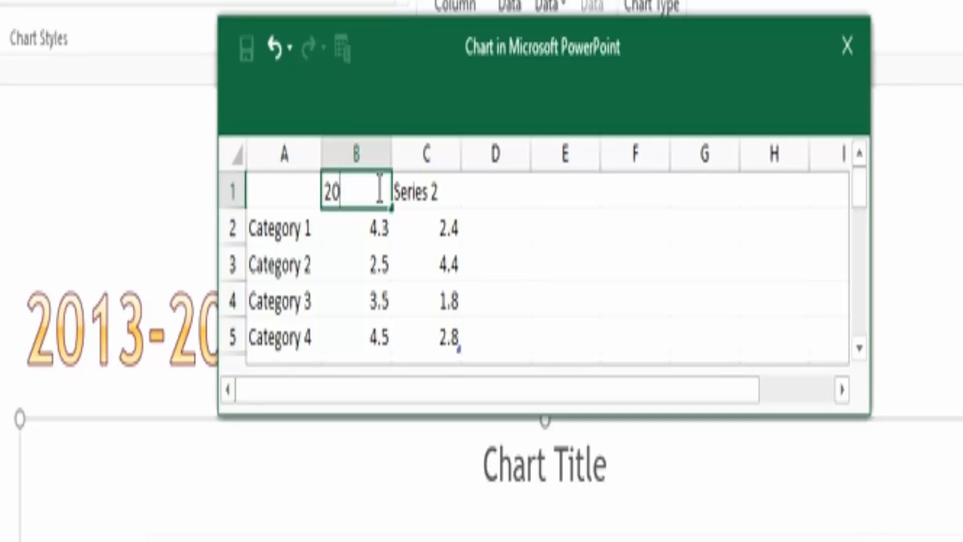
{"action": "type", "text": "13"}
{"action": "key", "text": "Tab"}
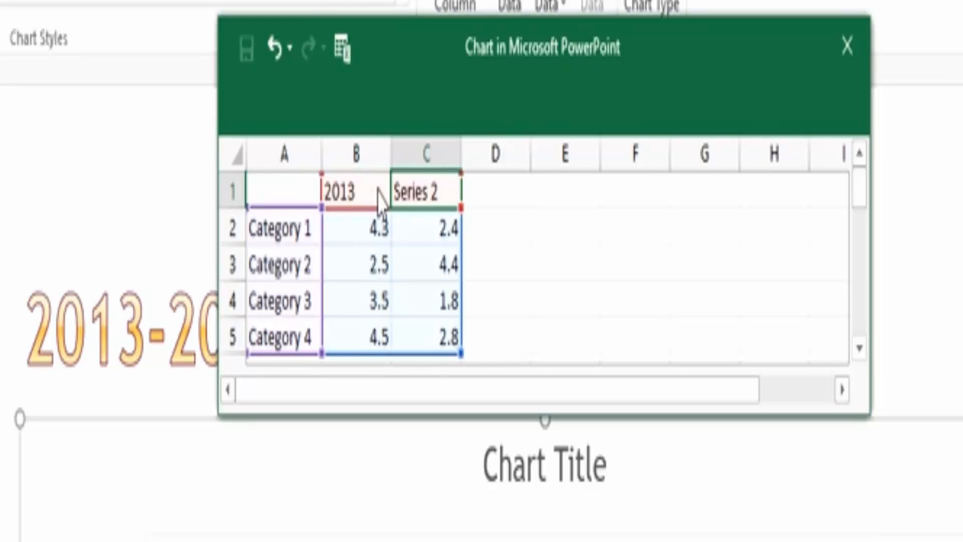
{"action": "type", "text": "2014"}
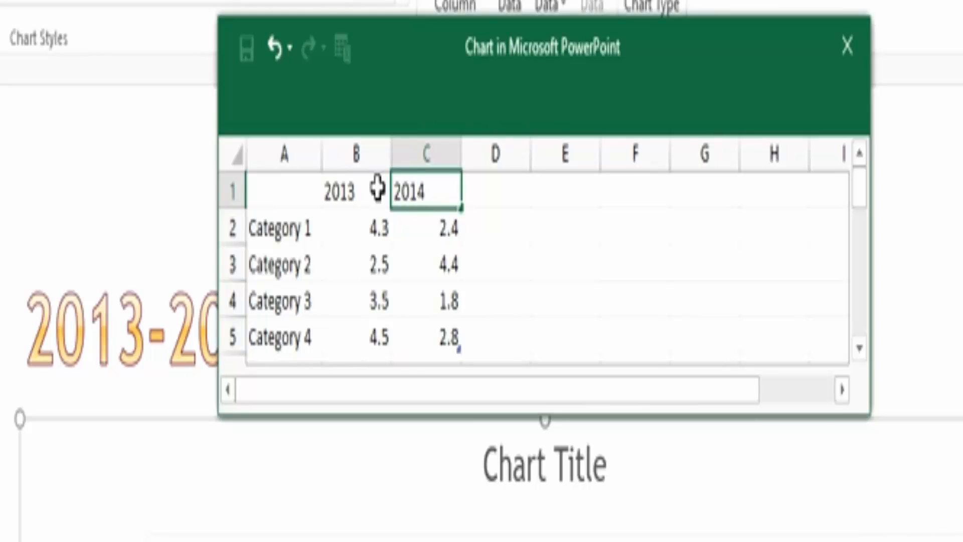
{"action": "key", "text": "Return"}
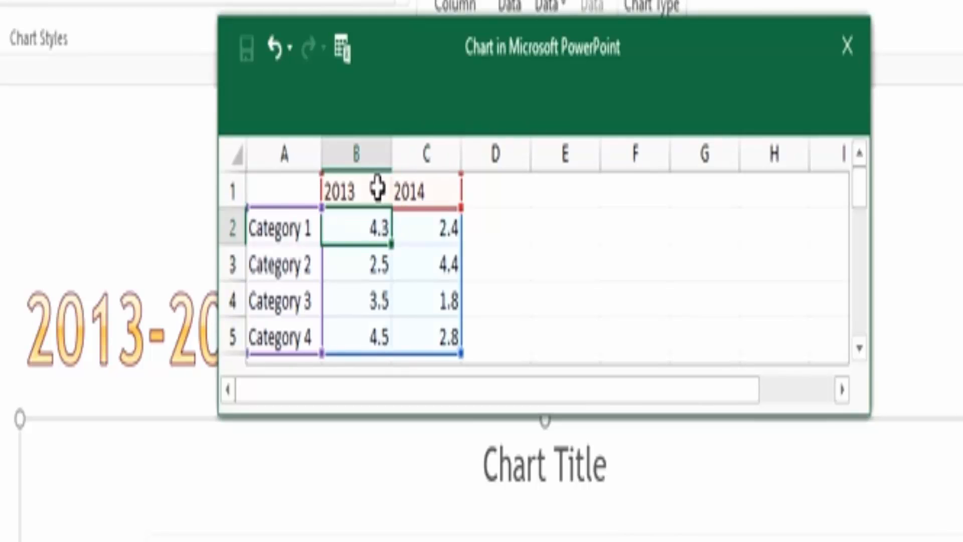
Step: Replace the four category labels in column A with Spring, Summer, Fall and Winter
{"action": "left_click", "coordinate": [299, 225]}
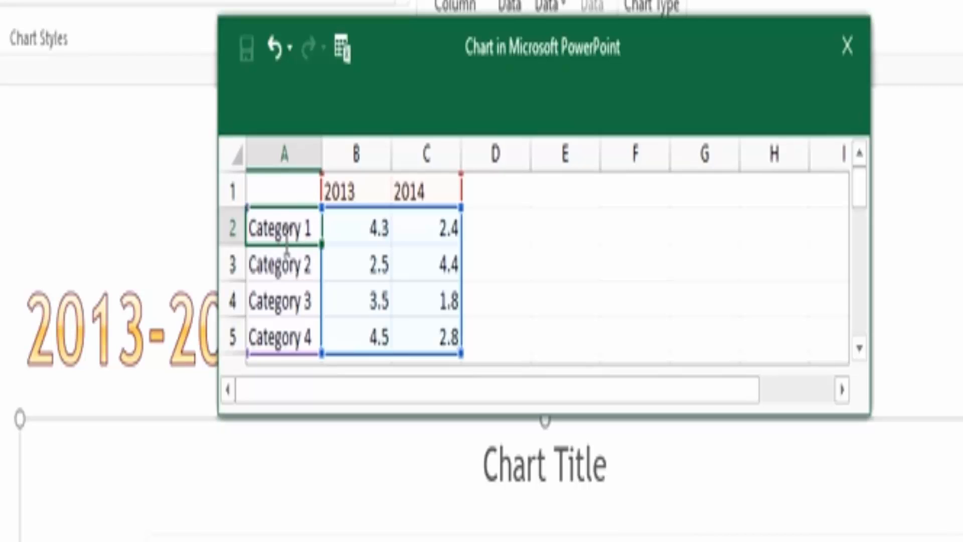
{"action": "type", "text": "Spring"}
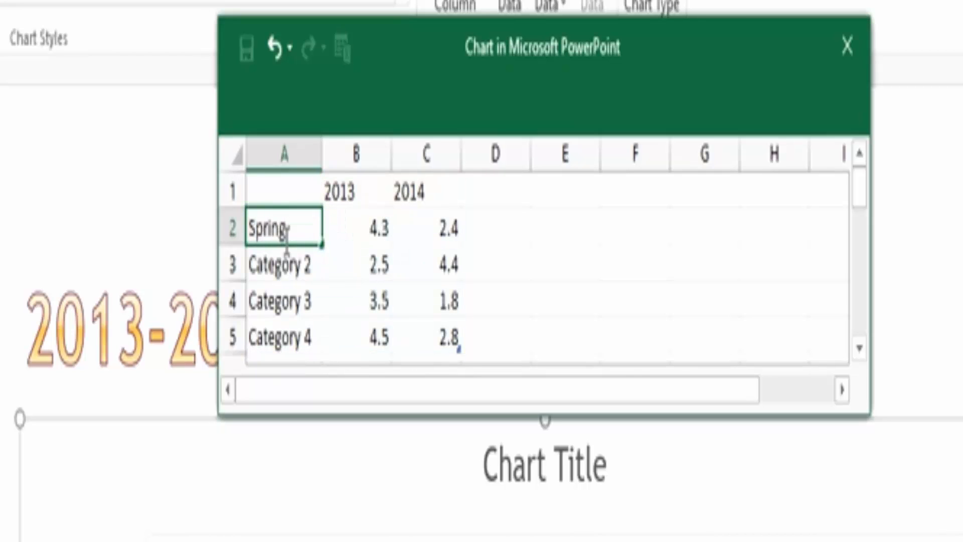
{"action": "key", "text": "Return"}
{"action": "type", "text": "Summer"}
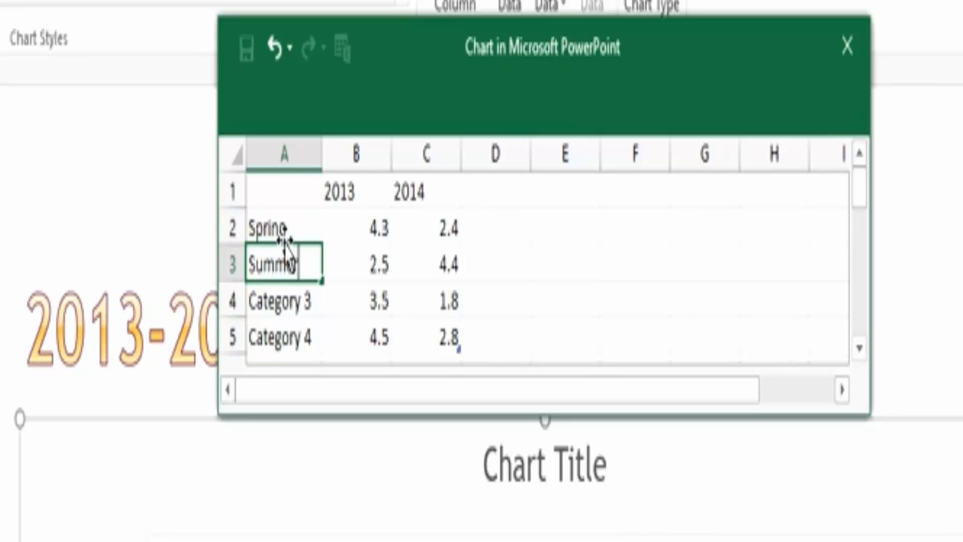
{"action": "key", "text": "Return"}
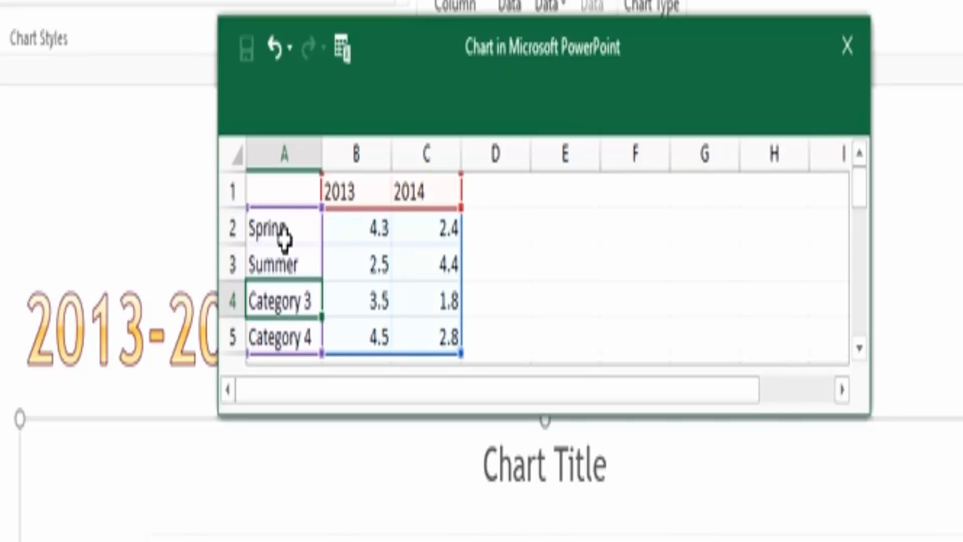
{"action": "type", "text": "Fall"}
{"action": "key", "text": "Return"}
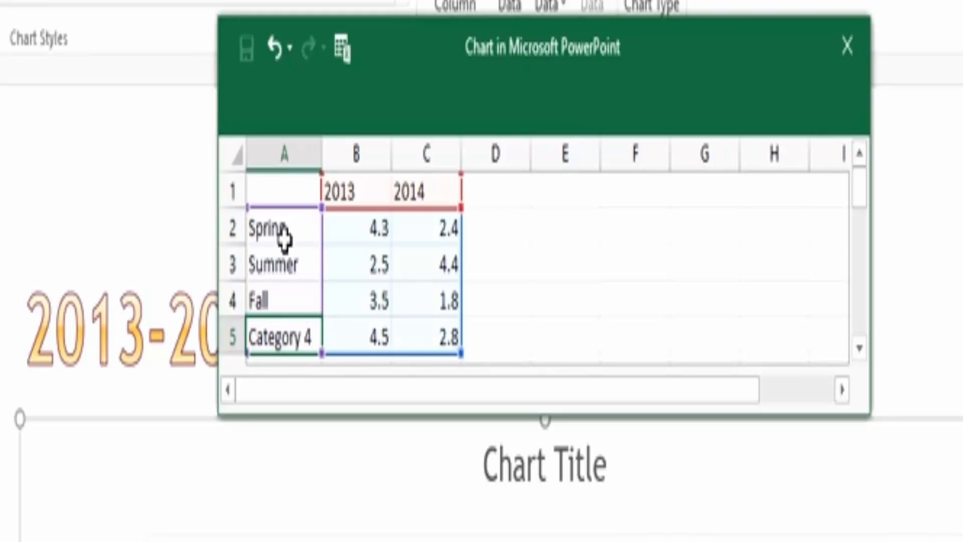
{"action": "type", "text": "Winter"}
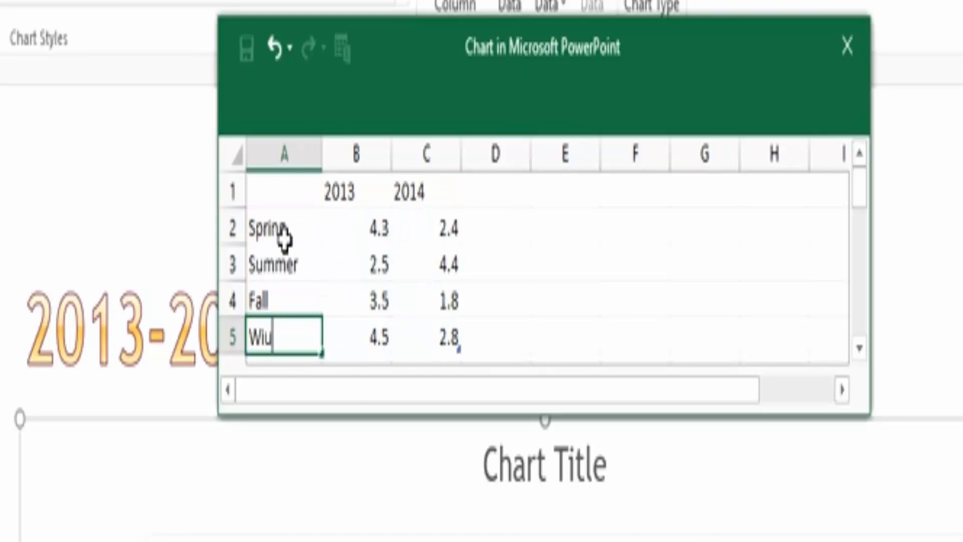
{"action": "key", "text": "Tab"}
Step: Enter the 2013 values from Spring to Winter as 89000, 54000, 102000 and 233000
{"action": "left_click", "coordinate": [369, 216]}
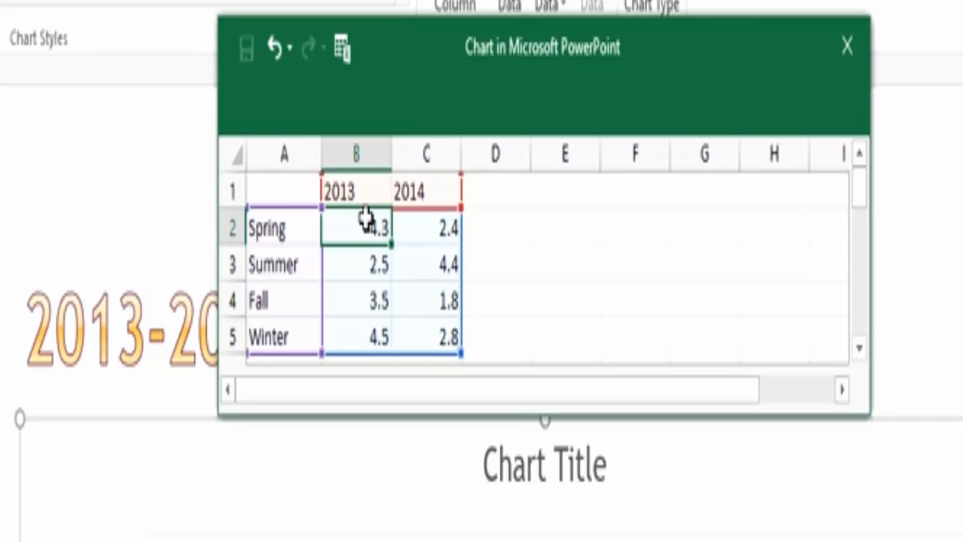
{"action": "type", "text": "89000"}
{"action": "key", "text": "Return"}
{"action": "type", "text": "54000"}
{"action": "key", "text": "Return"}
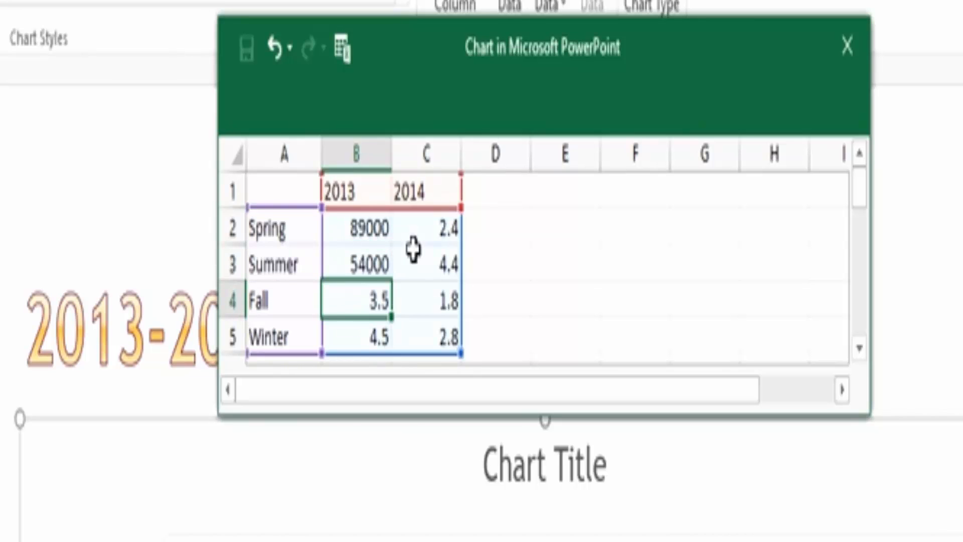
{"action": "type", "text": "102000"}
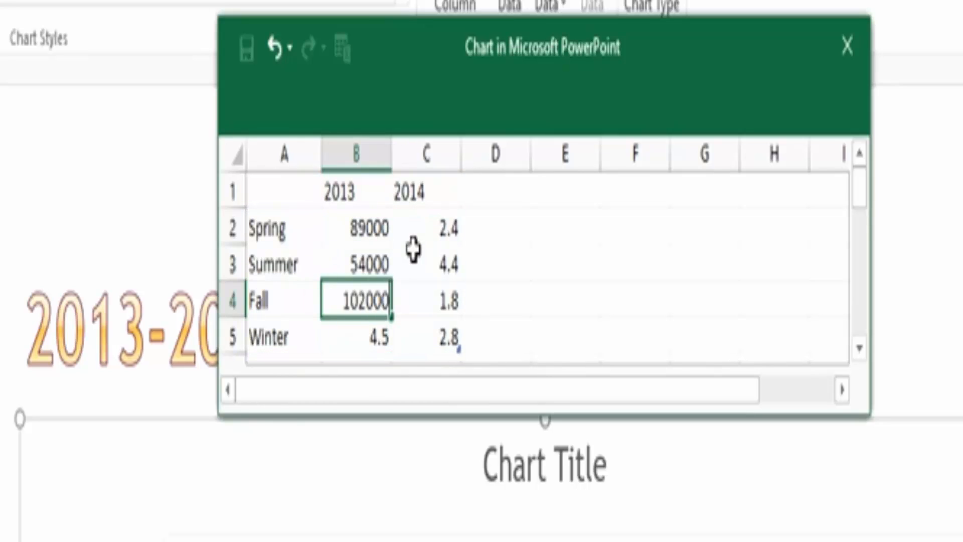
{"action": "key", "text": "Return"}
{"action": "type", "text": "2"}
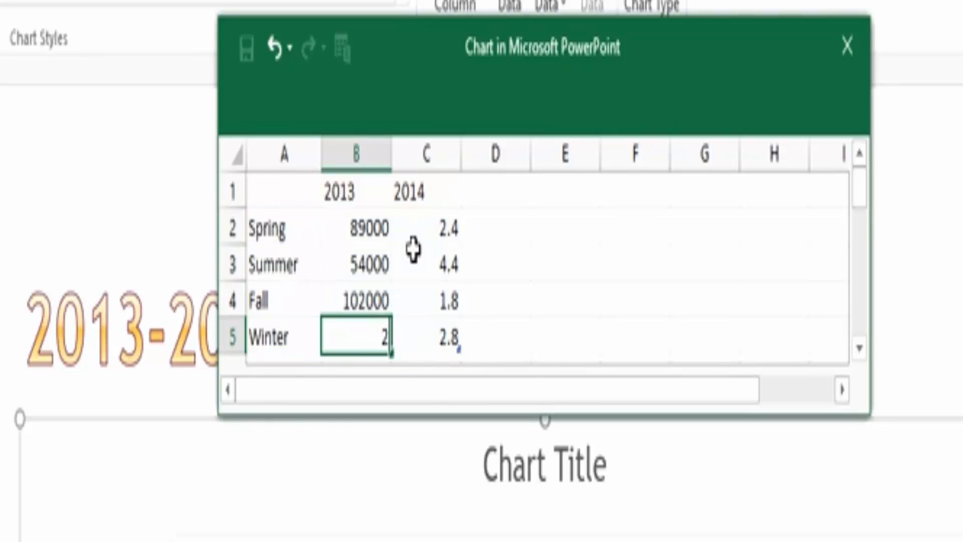
{"action": "type", "text": "33000"}
{"action": "key", "text": "Return"}
Step: Enter the 2014 values from Spring to Winter as 102000, 62000, 118000 and 267000
{"action": "left_click", "coordinate": [447, 190]}
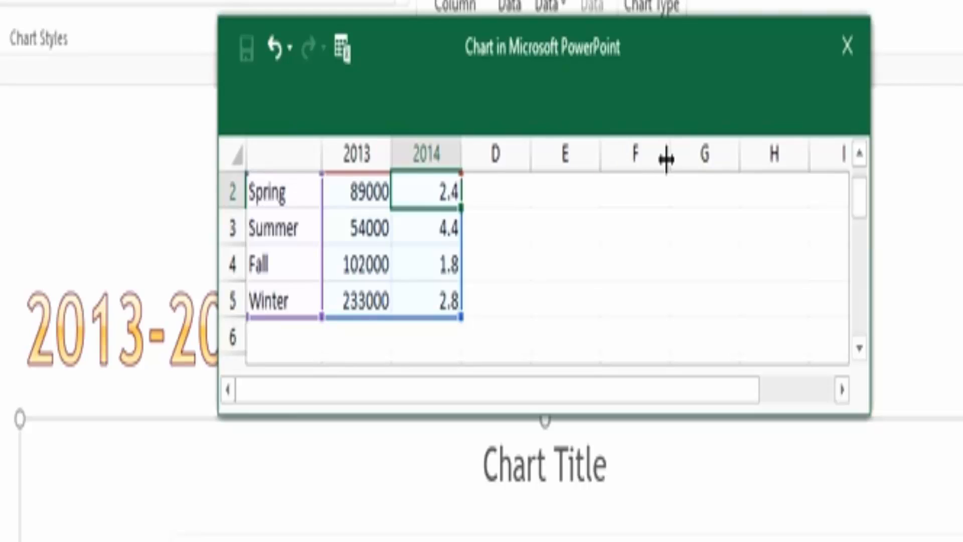
{"action": "type", "text": "102000"}
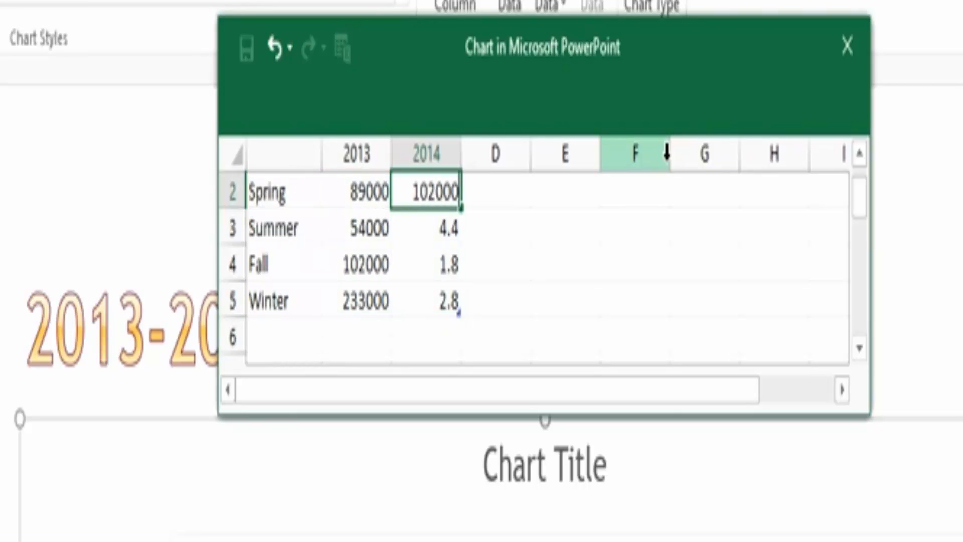
{"action": "key", "text": "Return"}
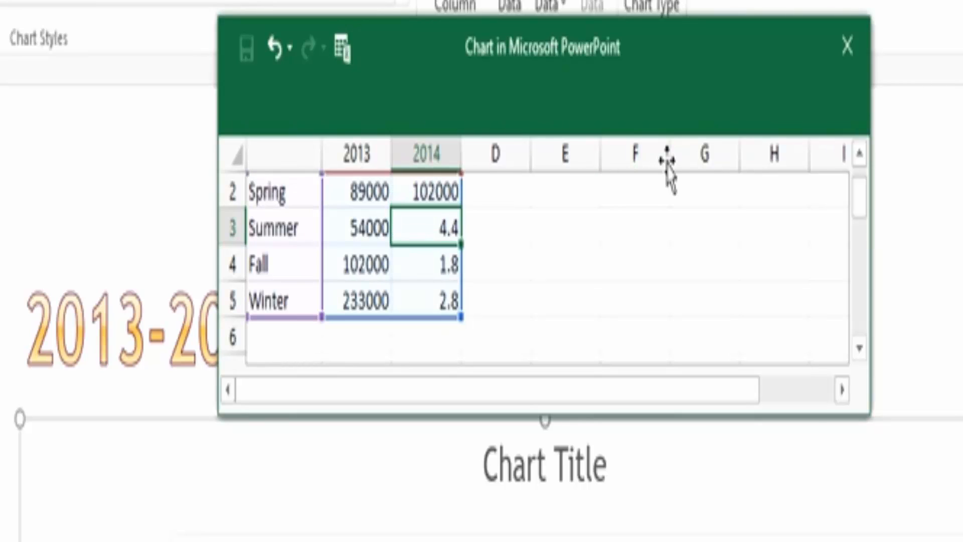
{"action": "type", "text": "62000"}
{"action": "key", "text": "Return"}
{"action": "type", "text": "118000"}
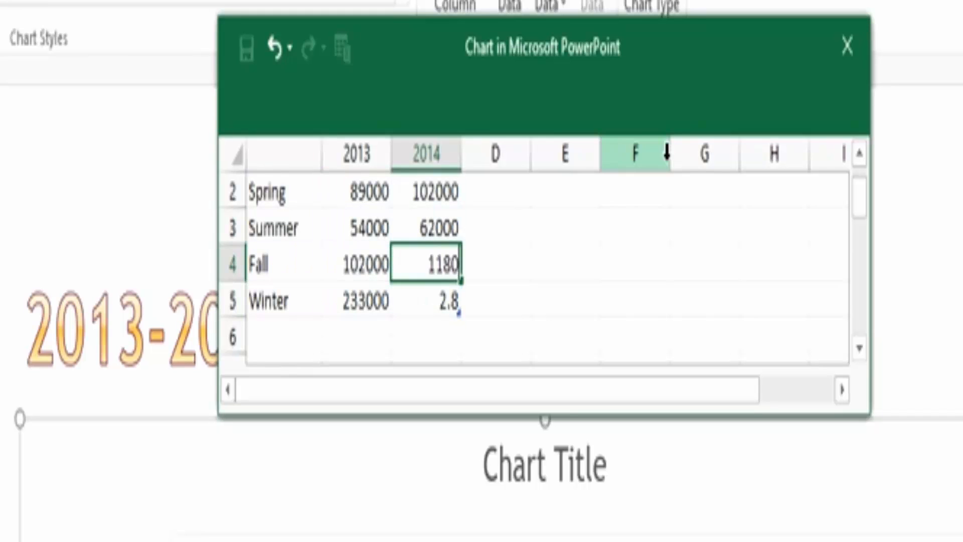
{"action": "key", "text": "Return"}
{"action": "type", "text": "267000"}
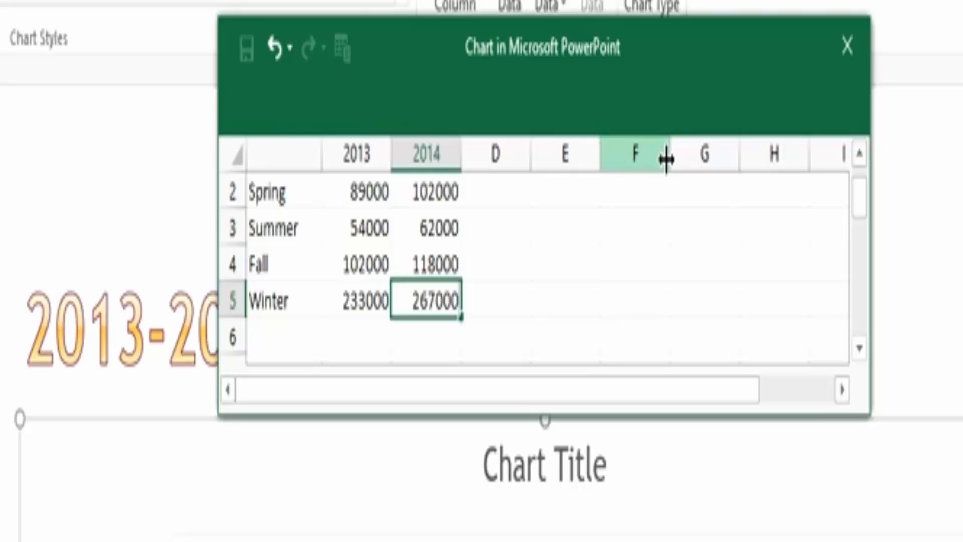
{"action": "key", "text": "Return"}
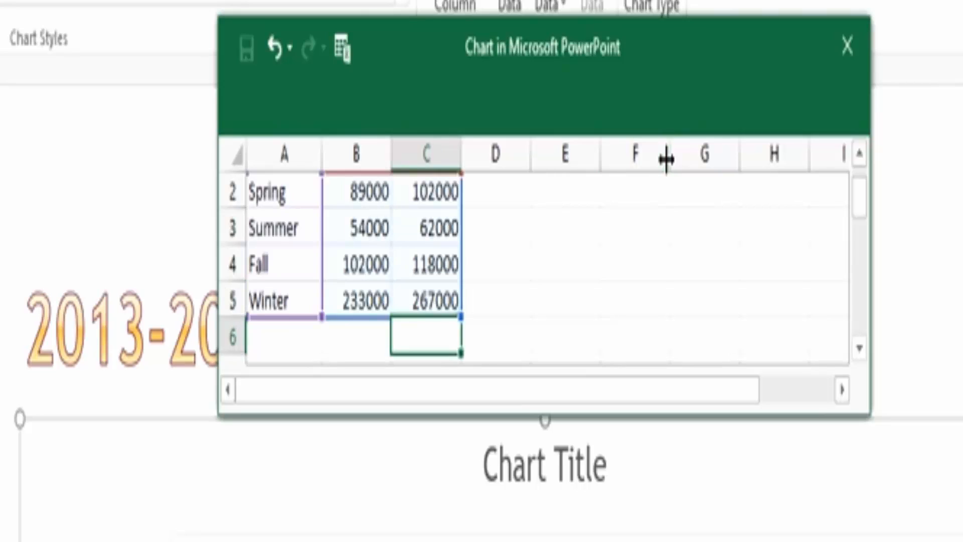
Step: Close the chart data sheet and add a new slide after slide 3
{"action": "scroll", "coordinate": [619, 241], "scroll_direction": "up", "scroll_amount": 1}
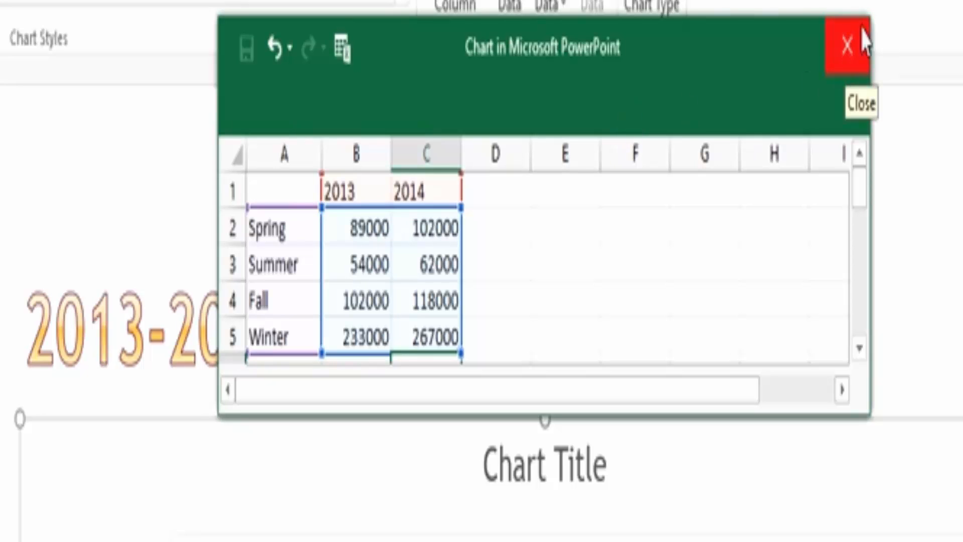
{"action": "left_click", "coordinate": [847, 56]}
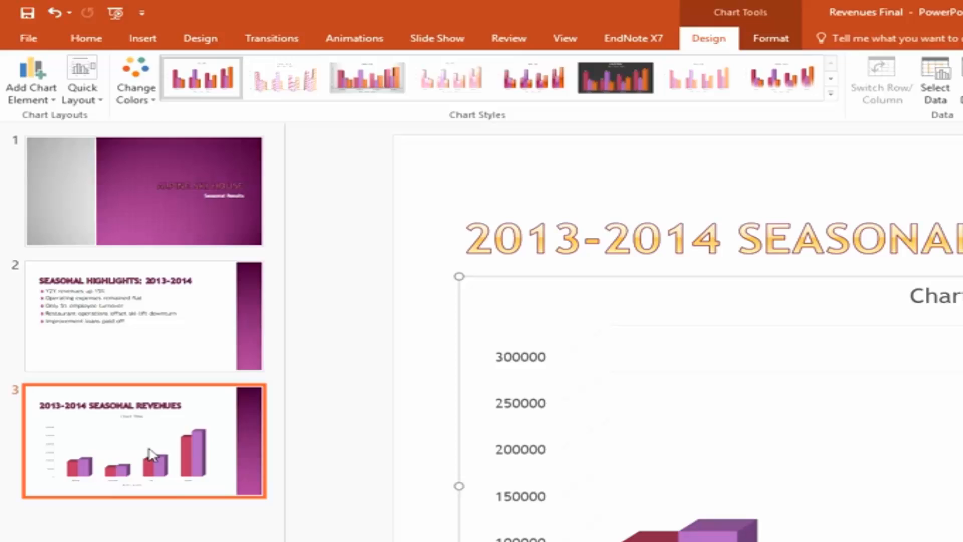
{"action": "right_click", "coordinate": [84, 311]}
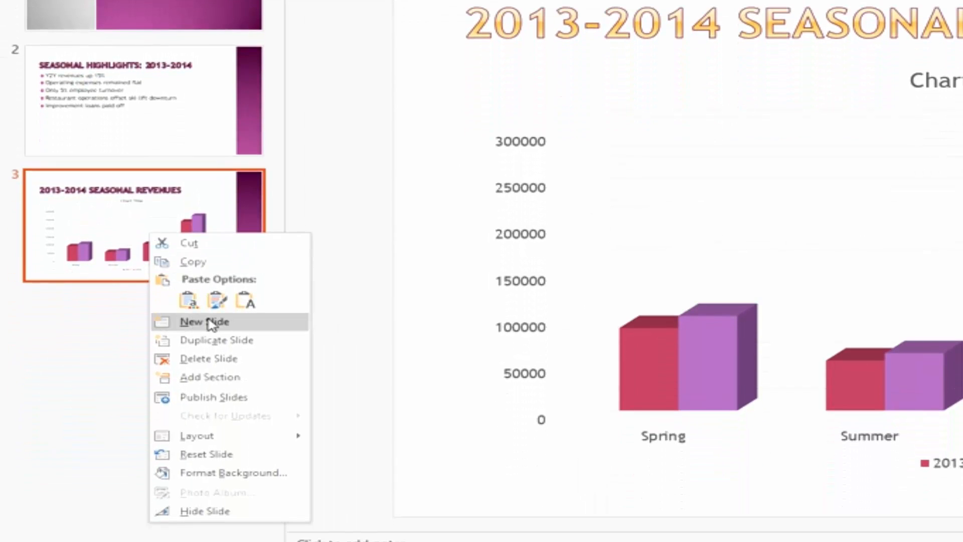
{"action": "left_click", "coordinate": [210, 324]}
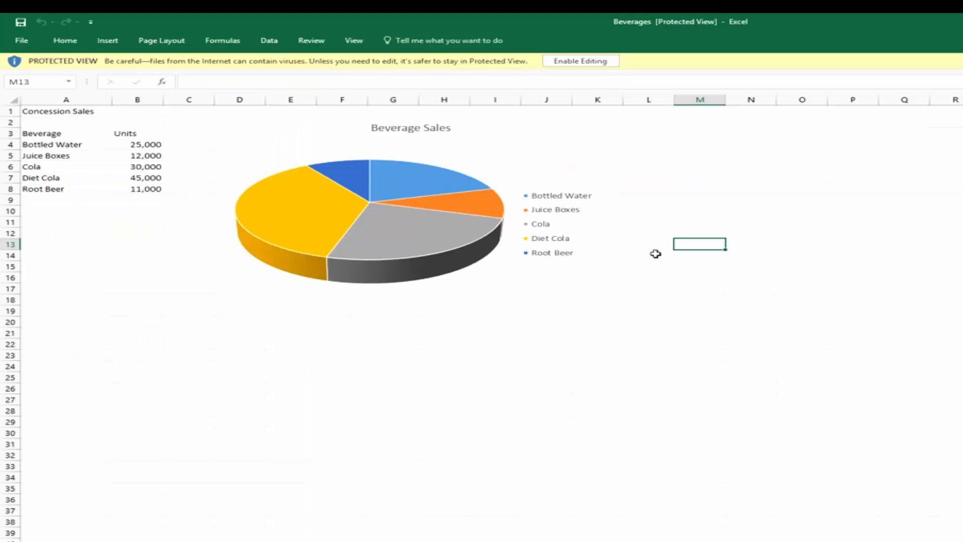
Step: Enable editing in Excel's Beverages workbook and copy its Beverage Sales pie chart into the content placeholder of slide 4 in PowerPoint
{"action": "left_click", "coordinate": [565, 61]}
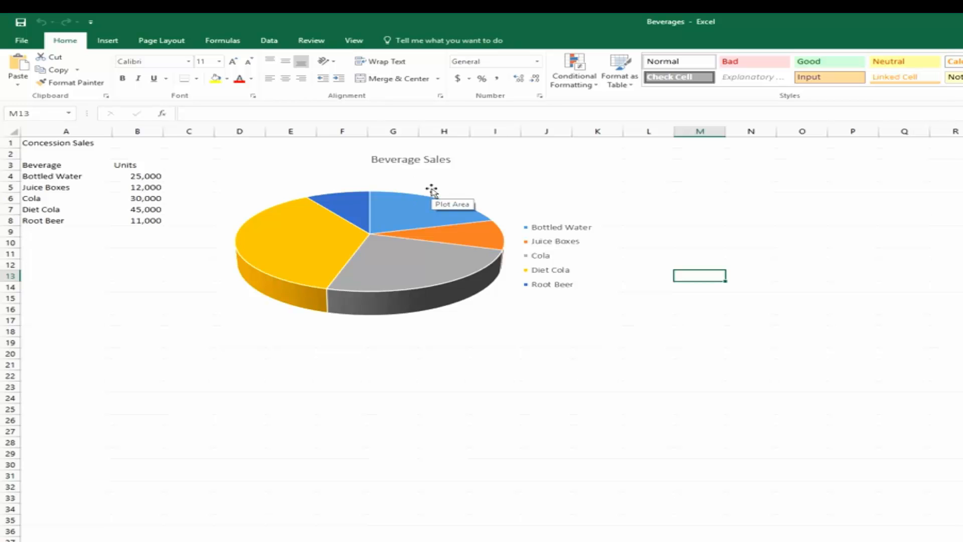
{"action": "left_click", "coordinate": [461, 175]}
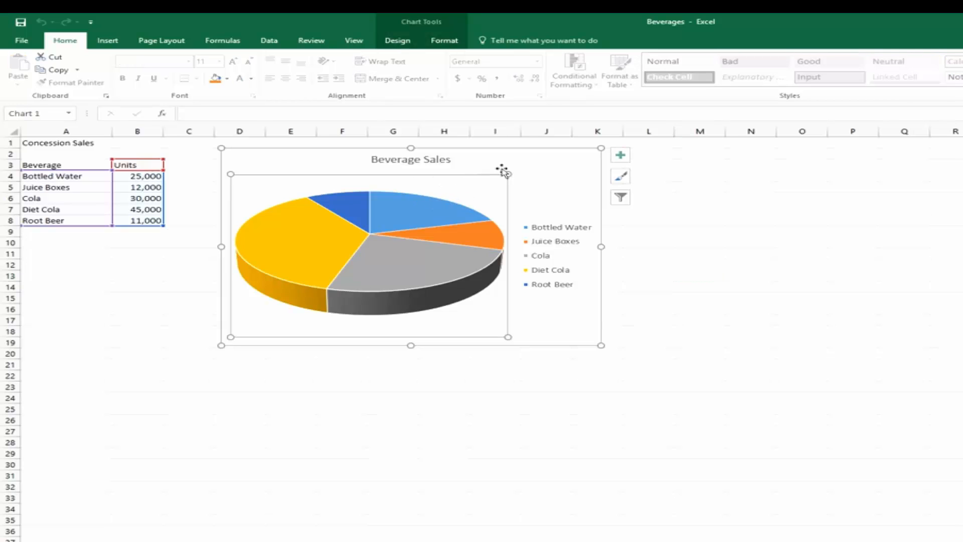
{"action": "key", "text": "ctrl+c"}
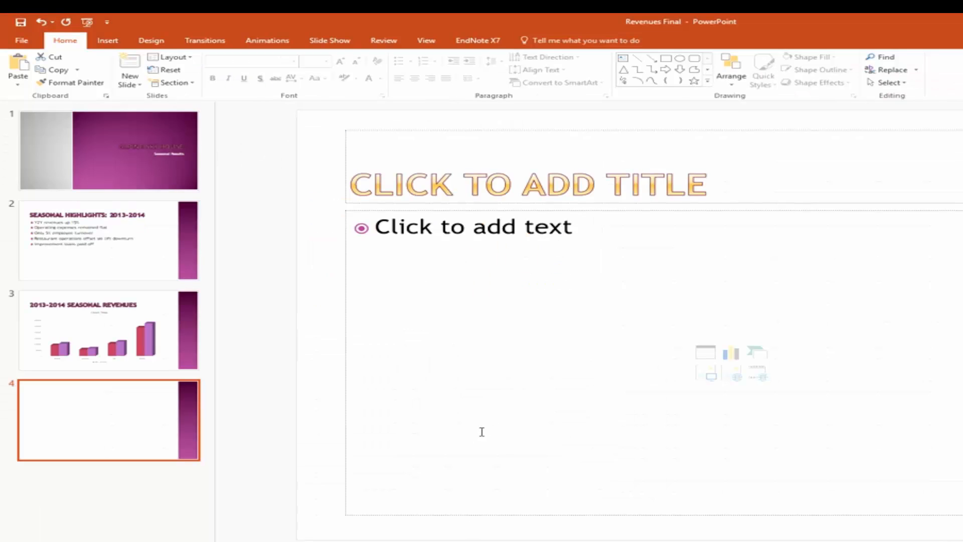
{"action": "left_click", "coordinate": [516, 297]}
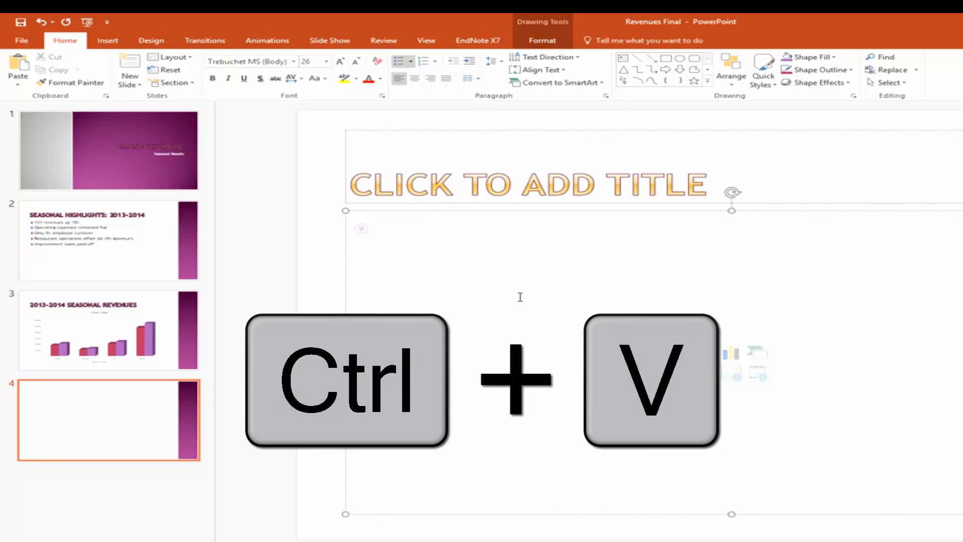
{"action": "key", "text": "ctrl+v"}
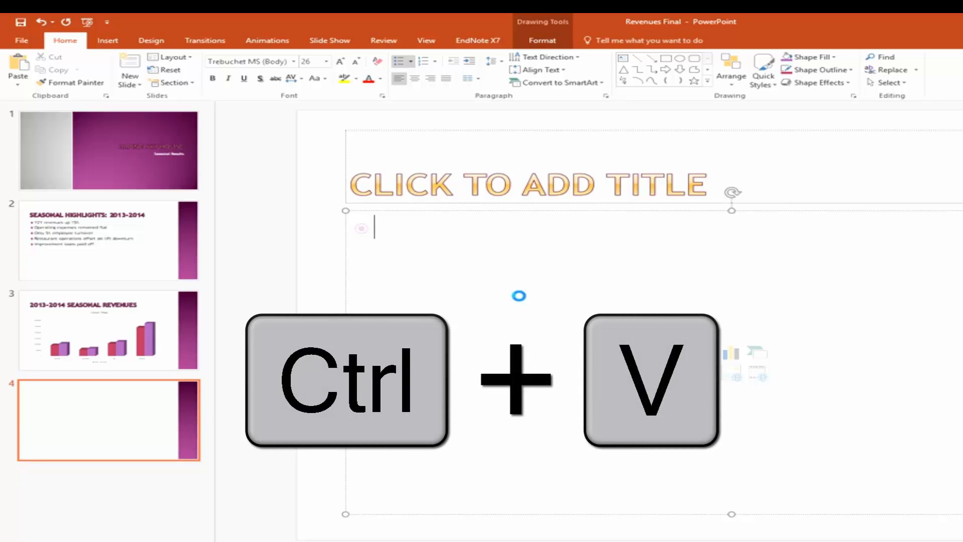